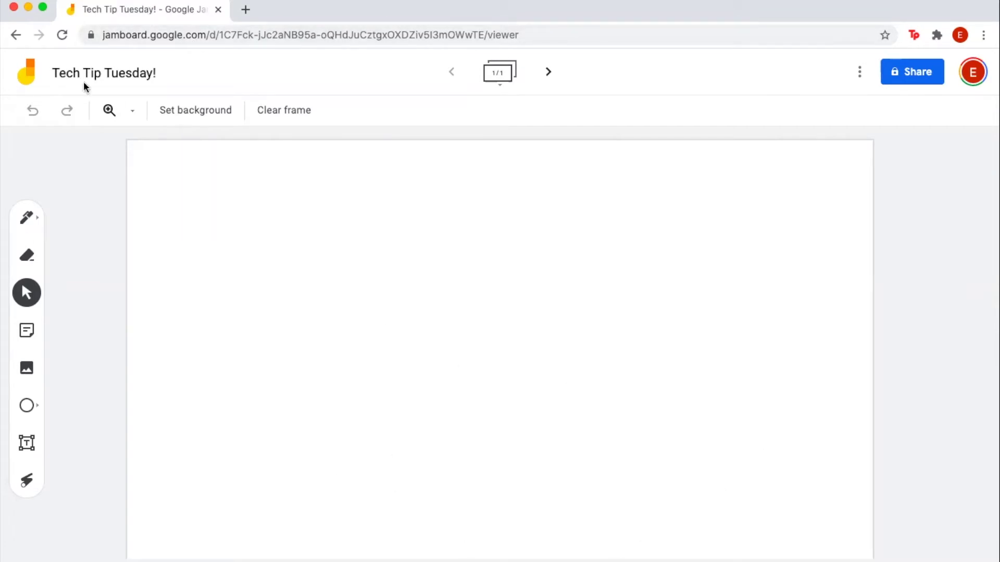
# Look at the jam's rename dialog and its sharing options, leaving the name and access settings as they are
pyautogui.click(73, 71)
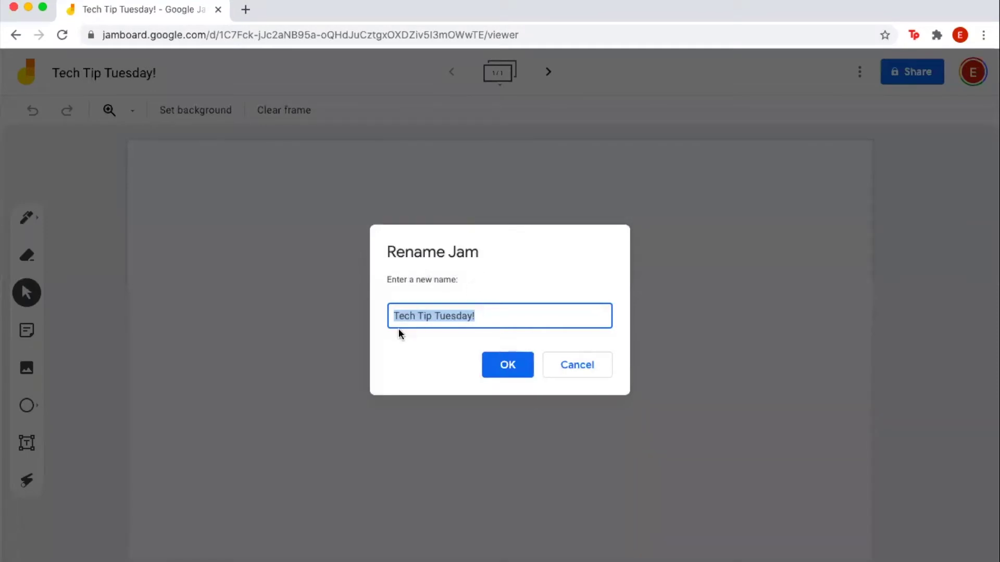
pyautogui.click(510, 374)
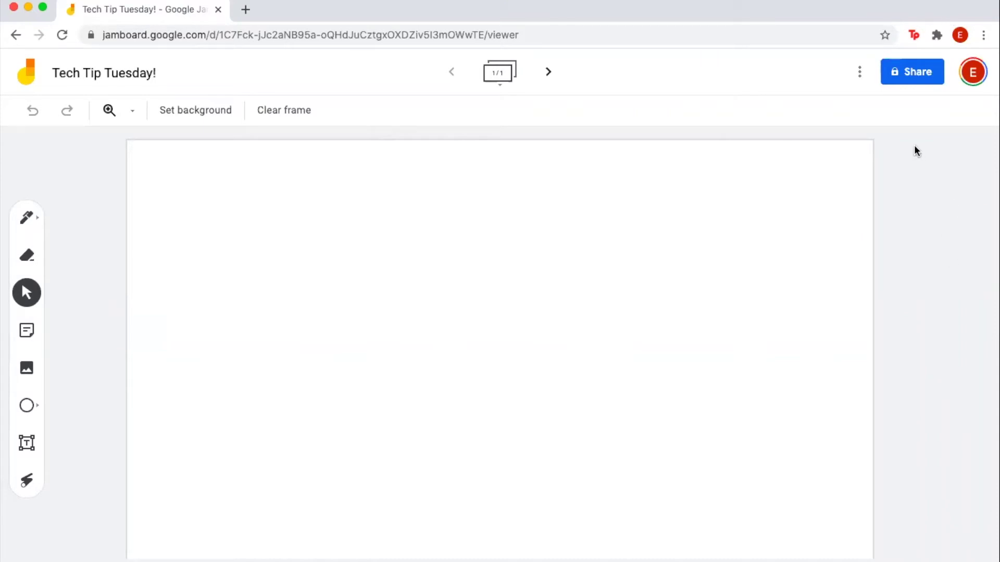
pyautogui.click(914, 79)
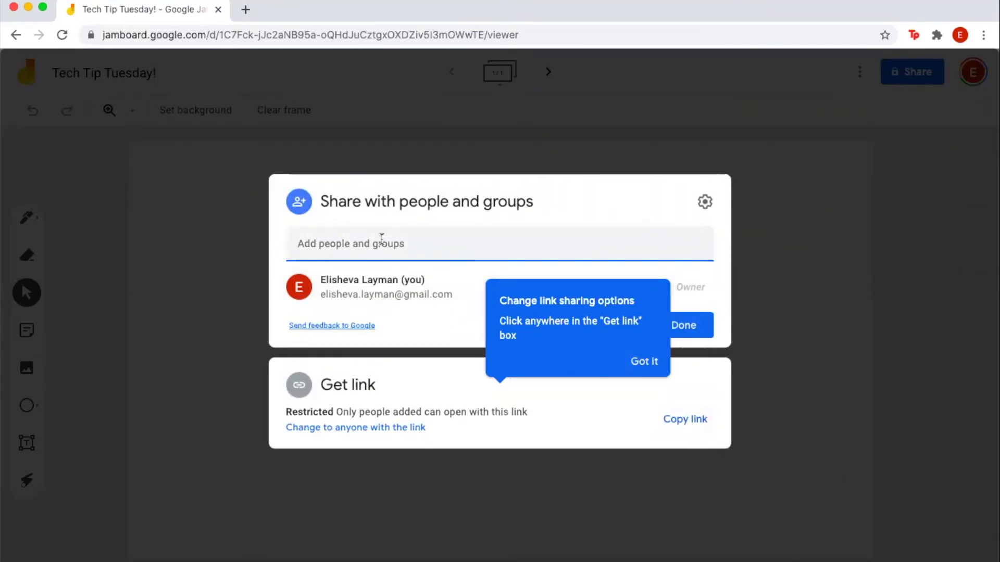
pyautogui.click(832, 211)
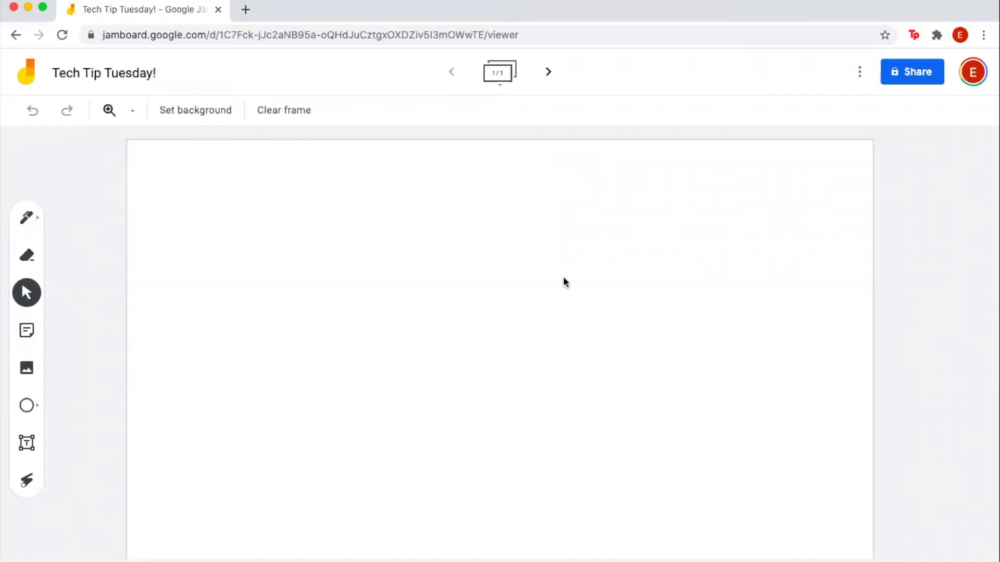
# Add a blue sticky note reading "Hello!" to the frame
pyautogui.click(29, 332)
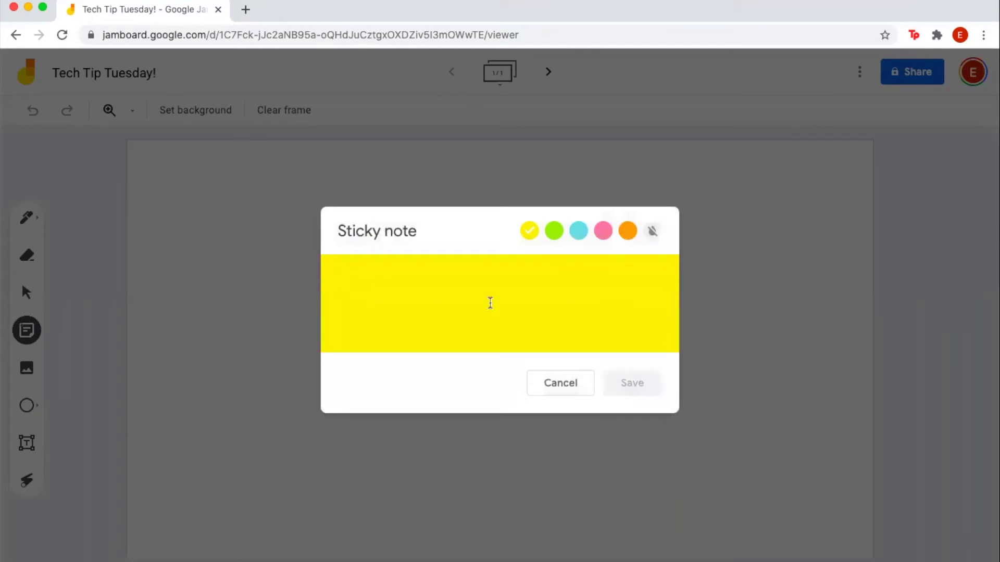
pyautogui.write('Hello!')
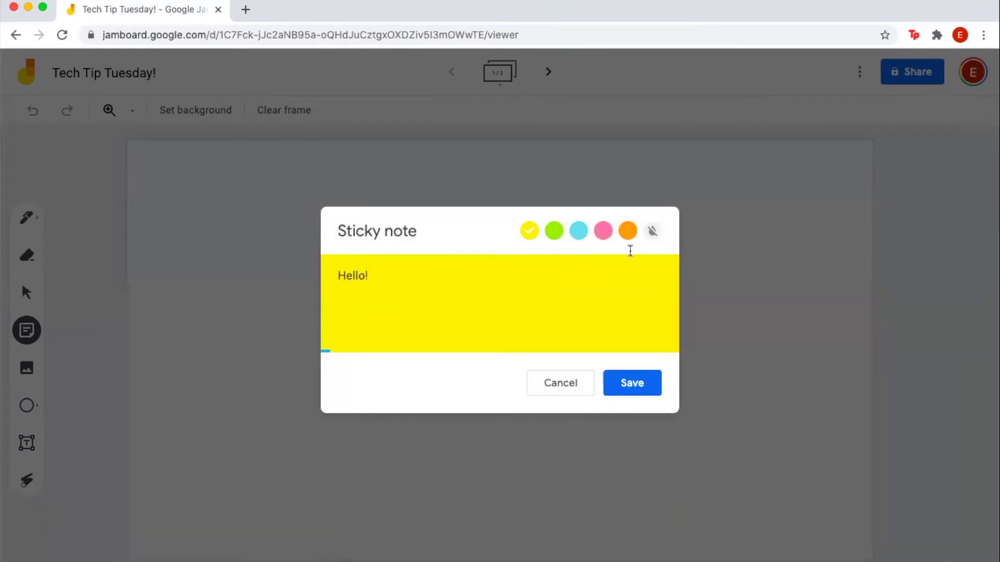
pyautogui.click(554, 233)
pyautogui.click(578, 232)
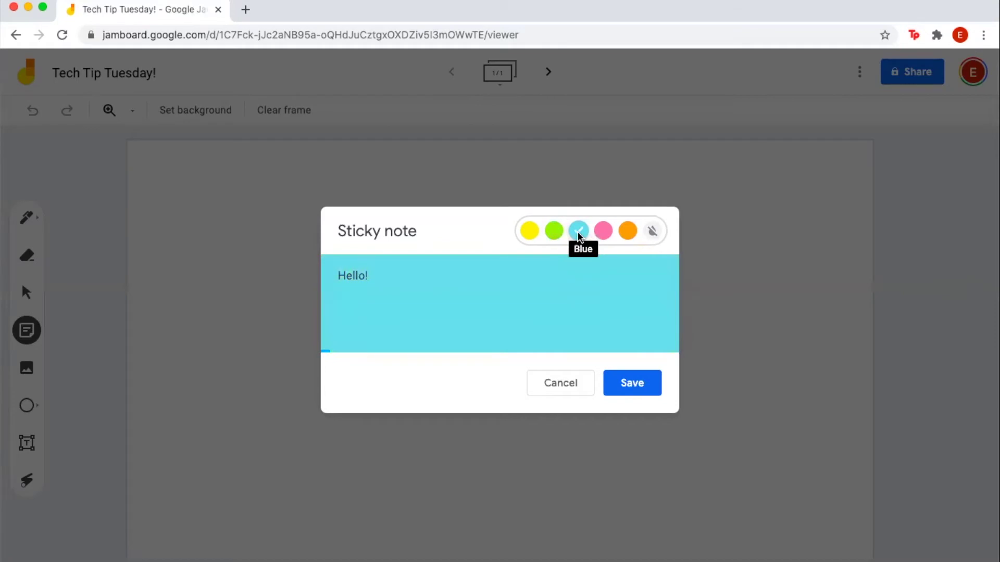
pyautogui.click(636, 388)
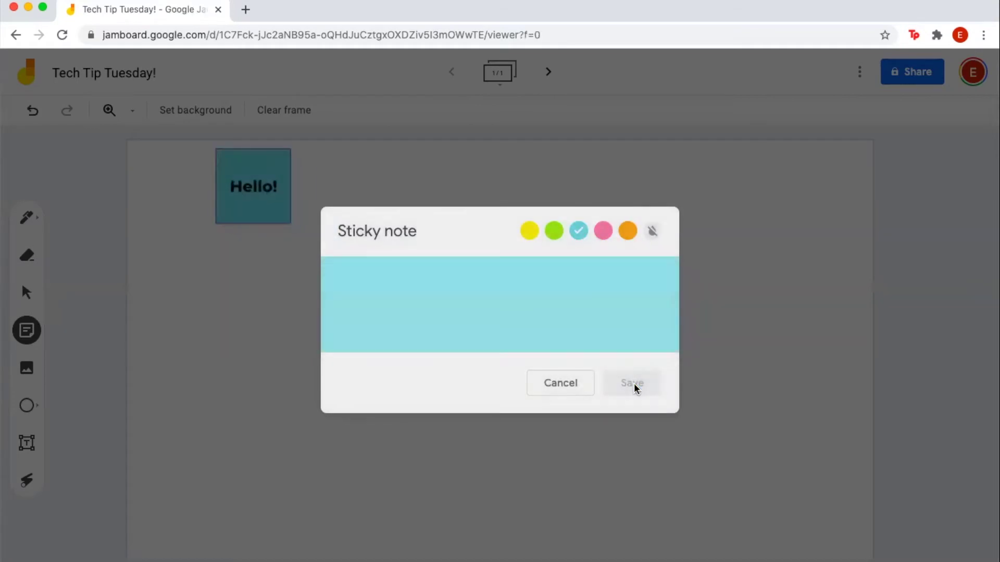
pyautogui.click(561, 386)
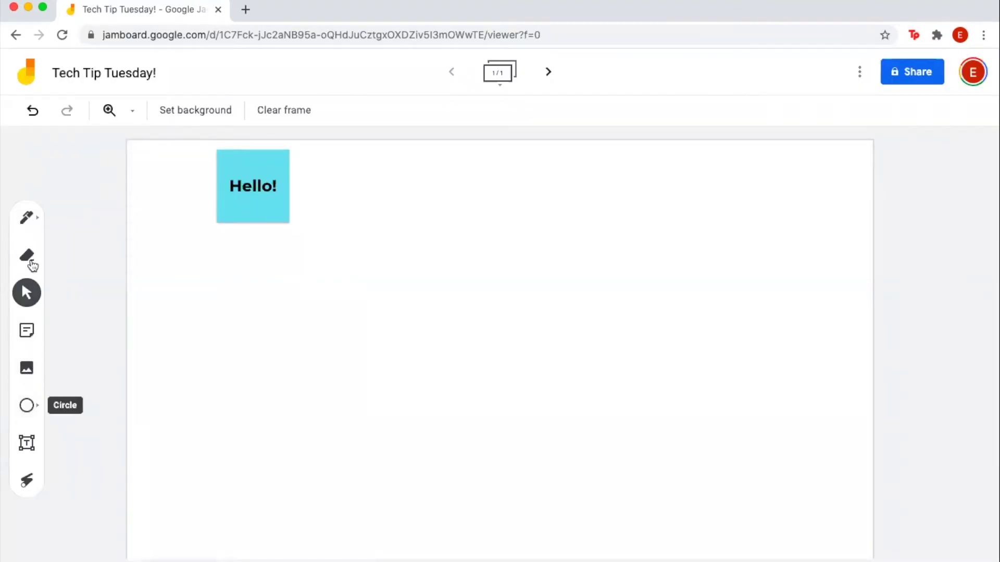
# Handwrite "hi" with a heart-shaped dot in green pen beside the sticky note, and rub most of it out with the eraser
pyautogui.click(26, 217)
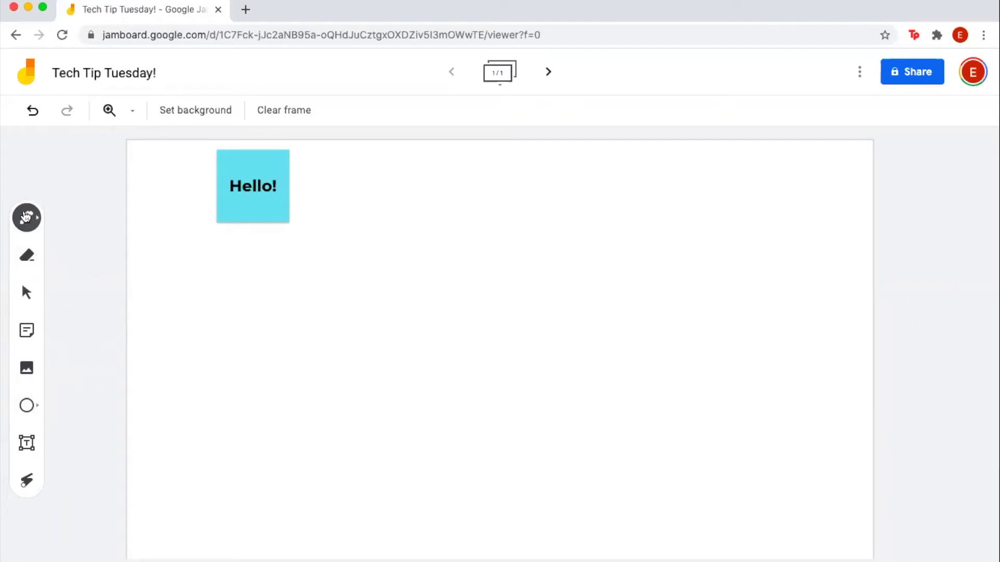
pyautogui.click(27, 218)
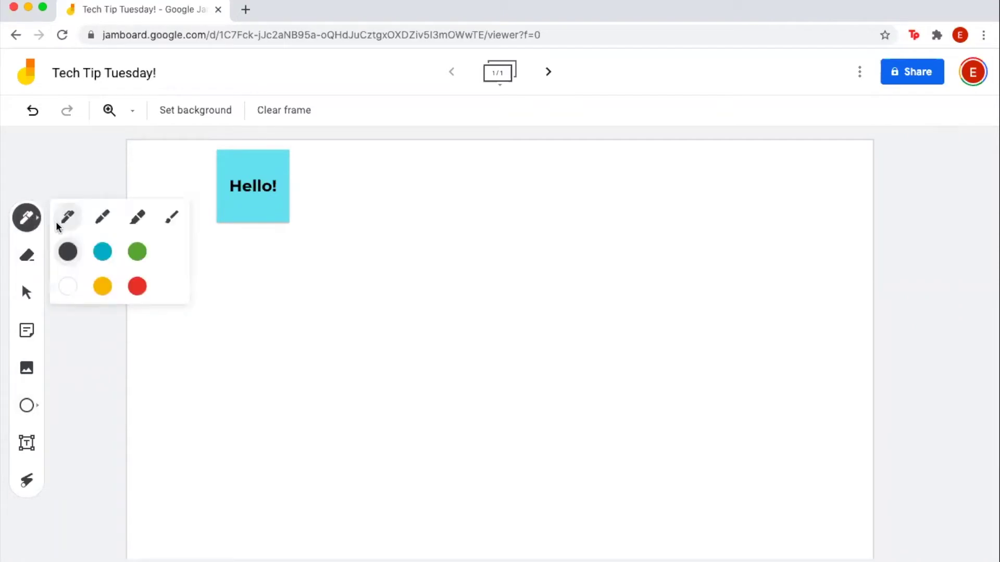
pyautogui.click(138, 254)
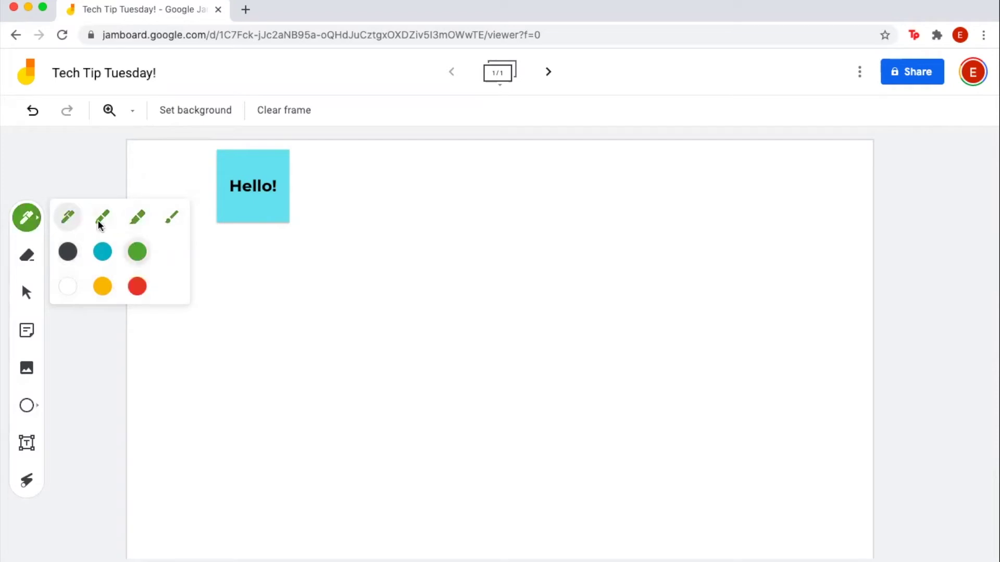
pyautogui.moveTo(349, 172); pyautogui.dragTo(382, 239)
pyautogui.moveTo(388, 204); pyautogui.dragTo(389, 240)
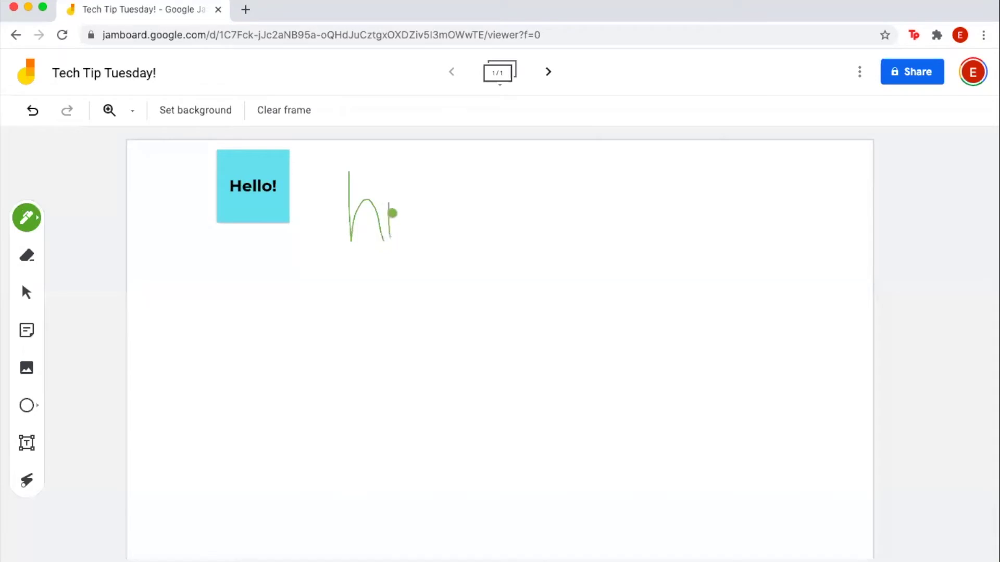
pyautogui.moveTo(393, 186); pyautogui.dragTo(385, 180)
pyautogui.click(28, 258)
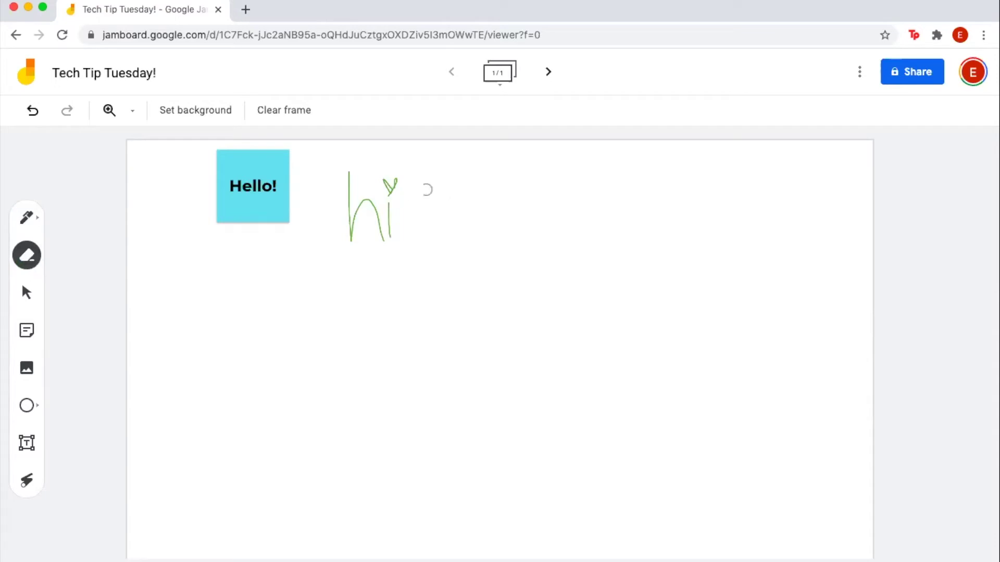
pyautogui.moveTo(405, 183)
pyautogui.mouseDown()
pyautogui.moveTo(333, 242)
pyautogui.moveTo(391, 185)
pyautogui.moveTo(353, 242)
pyautogui.moveTo(408, 212)
pyautogui.moveTo(360, 235)
pyautogui.moveTo(360, 162)
pyautogui.moveTo(349, 201)
pyautogui.moveTo(328, 216)
pyautogui.mouseUp()
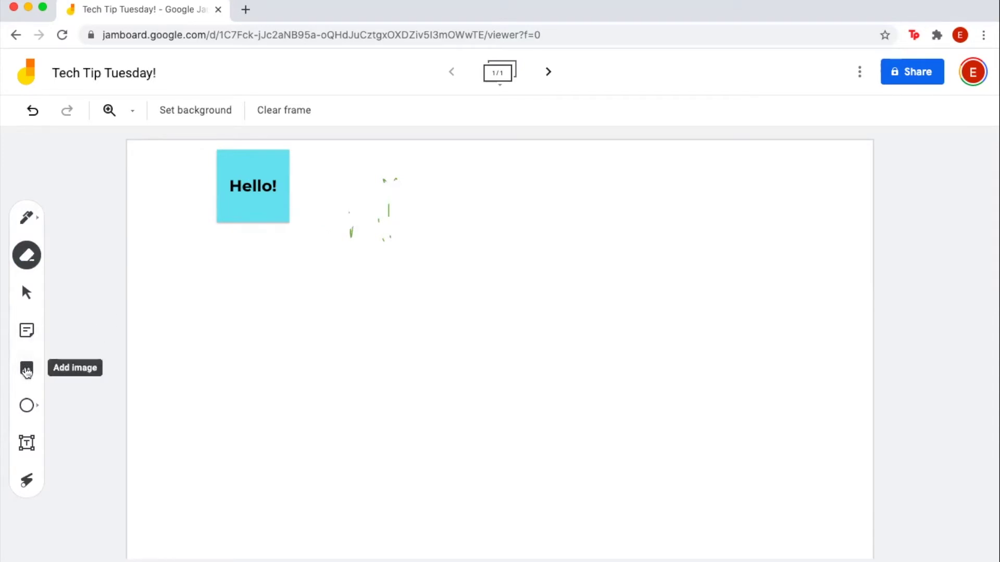
# Search Google Images for "ice cream" and insert the pink ice cream cone illustration into the frame
pyautogui.click(27, 370)
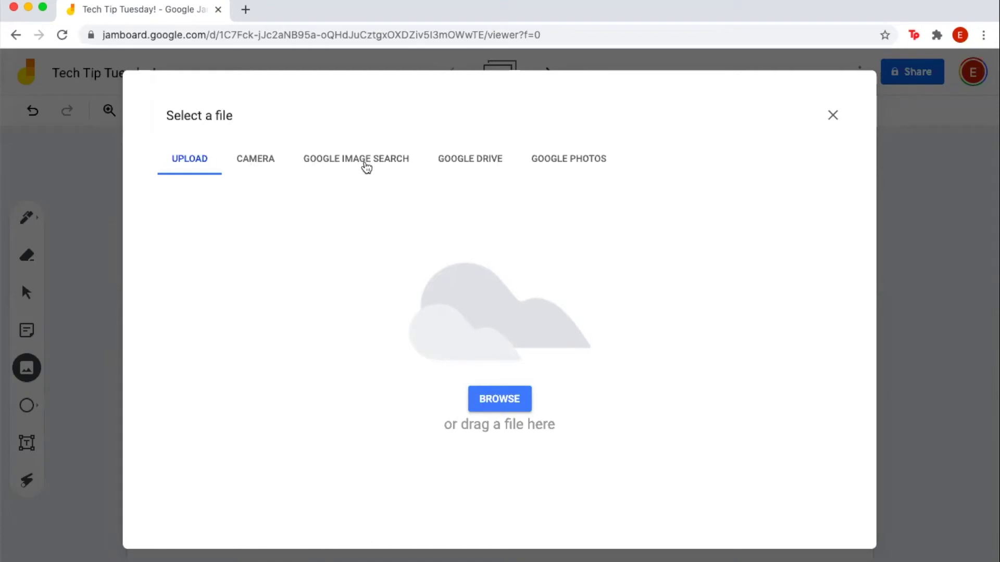
pyautogui.click(366, 167)
pyautogui.write('ice cre')
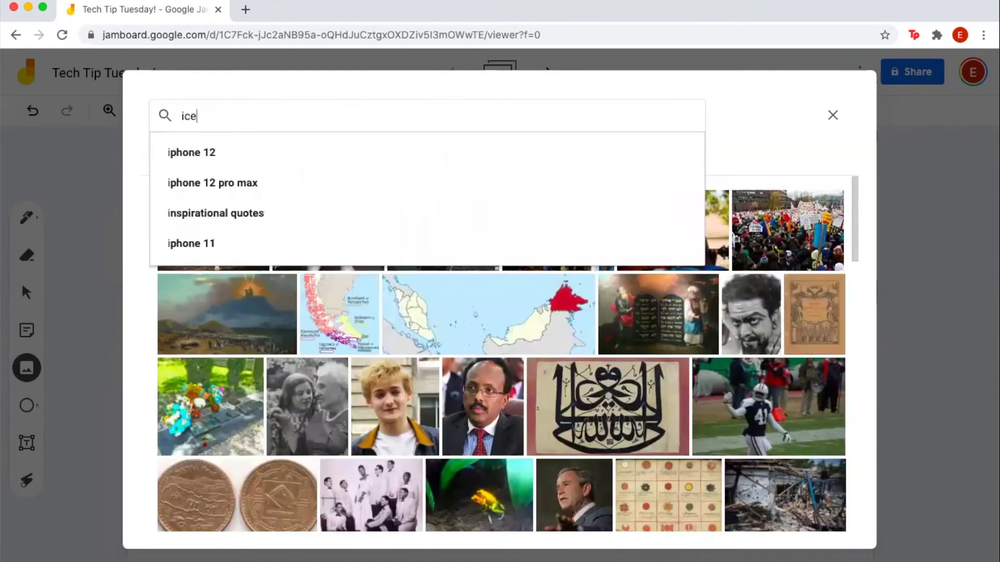
pyautogui.write('am')
pyautogui.press('Return')
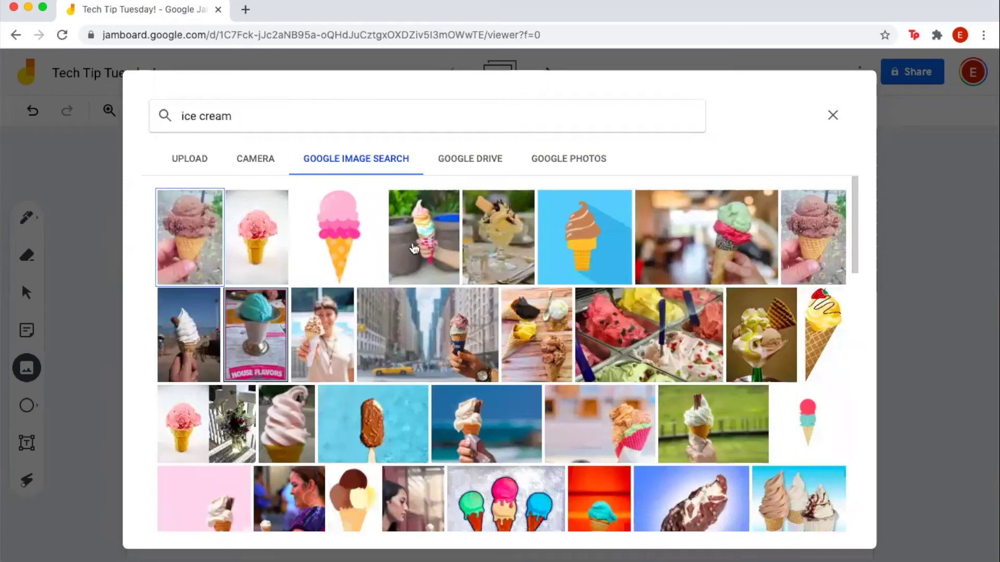
pyautogui.click(322, 238)
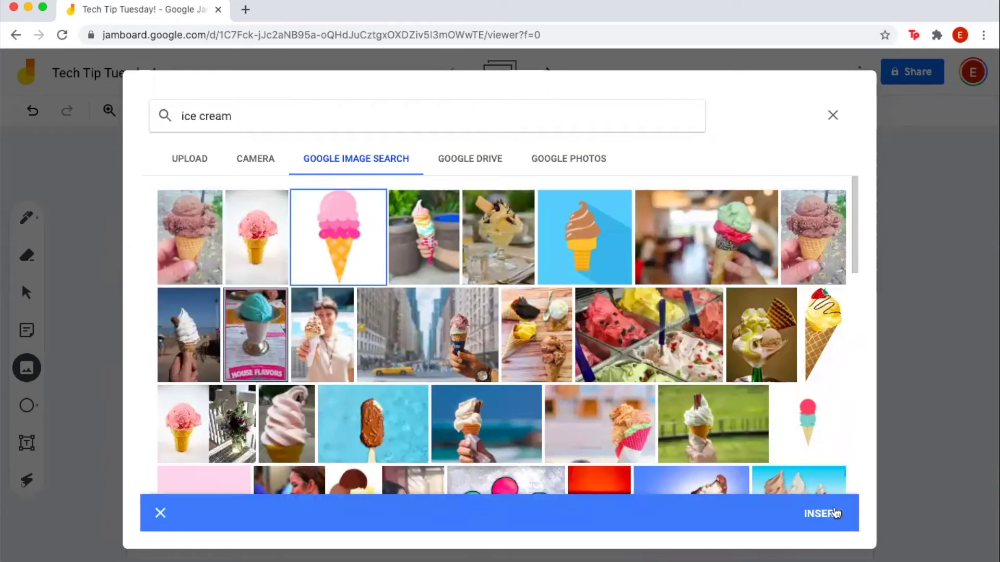
pyautogui.click(828, 516)
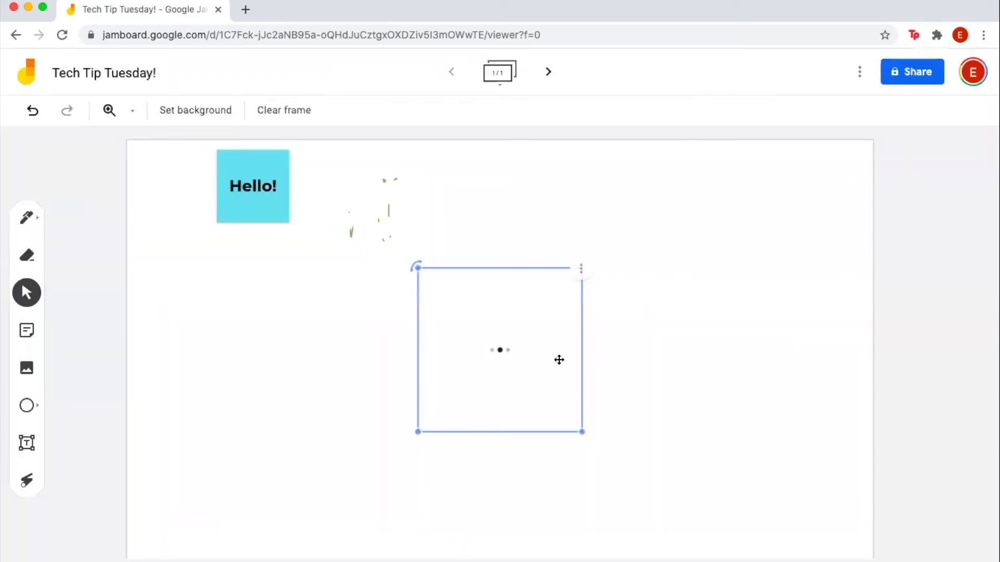
# Shrink the ice cream image to about half its size and move it to the frame's upper-right corner
pyautogui.click(519, 332)
pyautogui.moveTo(585, 433); pyautogui.dragTo(495, 349)
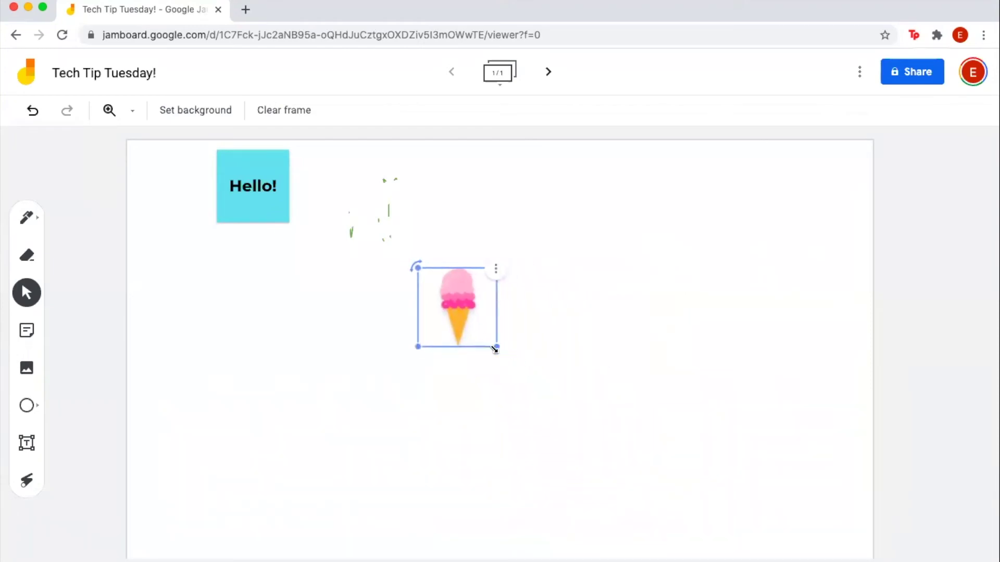
pyautogui.moveTo(454, 300); pyautogui.dragTo(810, 227)
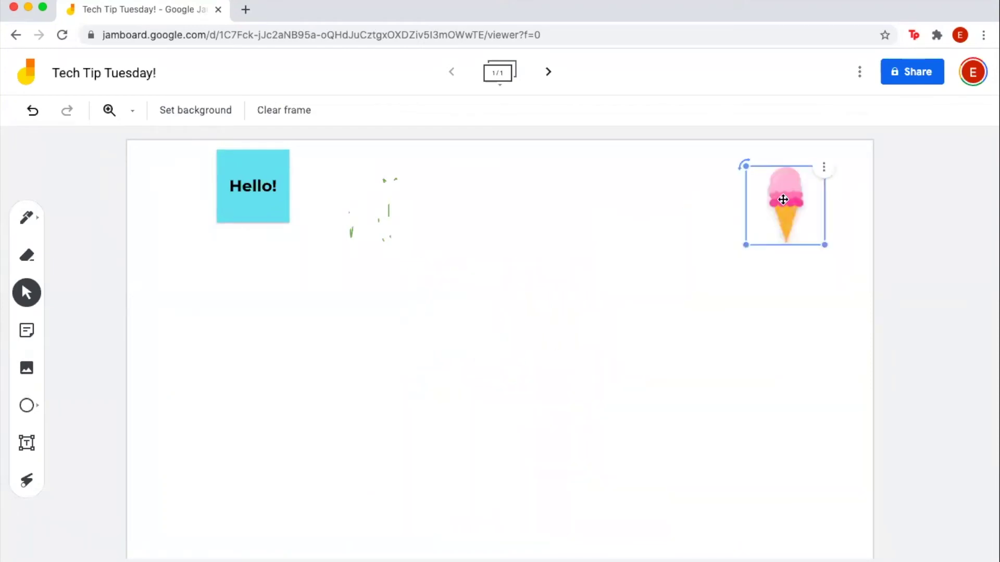
pyautogui.click(736, 315)
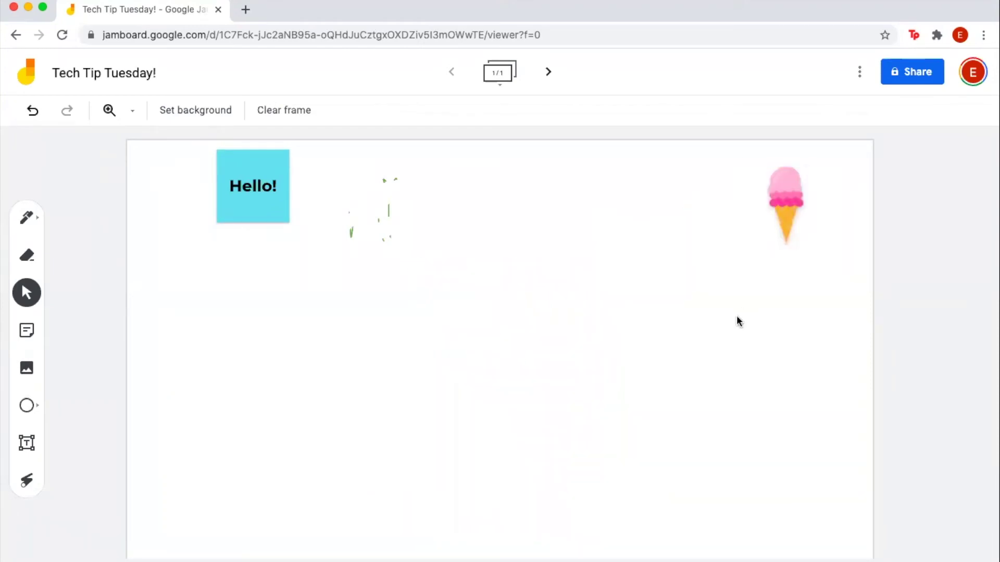
# Draw a triangle directly below the ice cream image, about as wide as the image
pyautogui.click(29, 411)
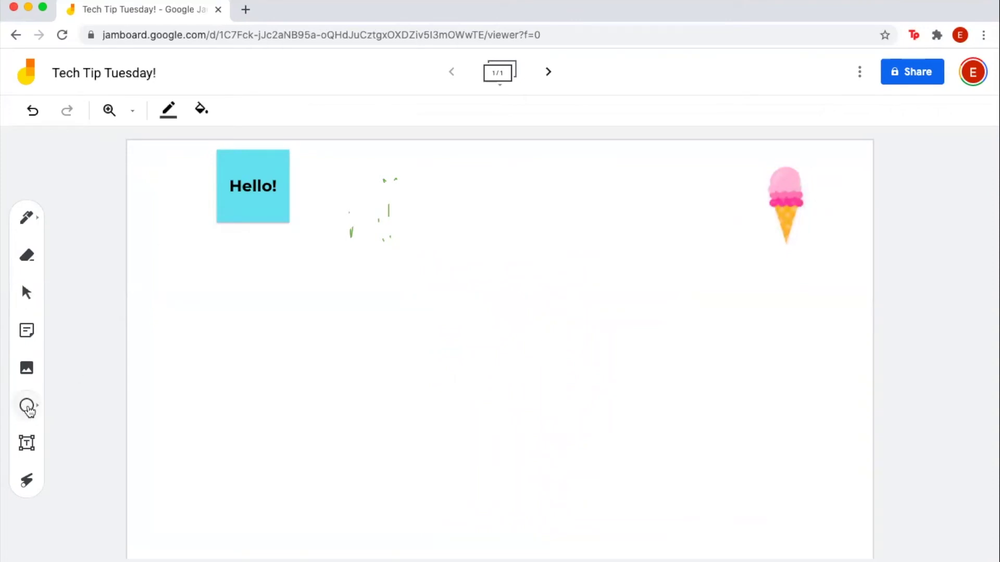
pyautogui.click(30, 407)
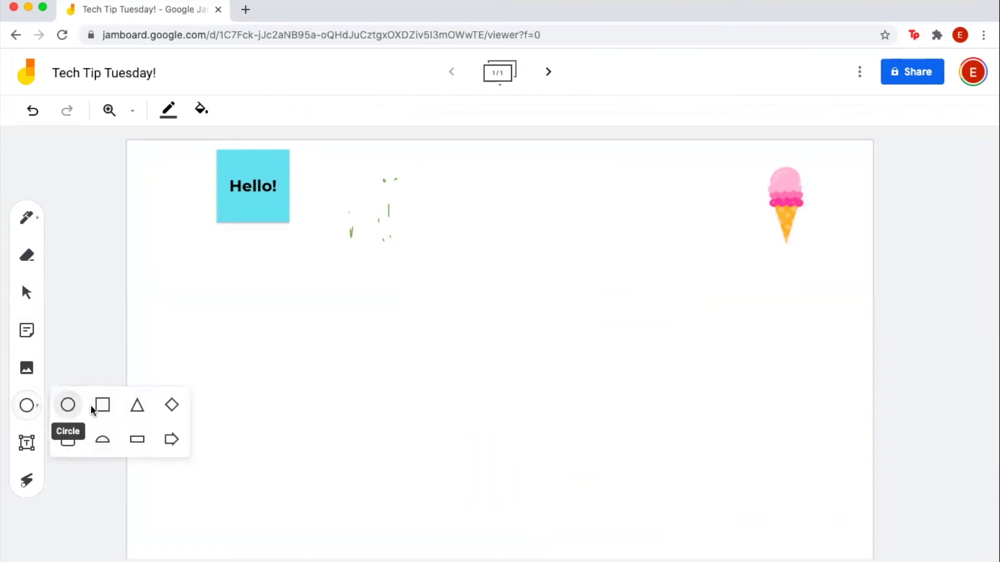
pyautogui.click(137, 405)
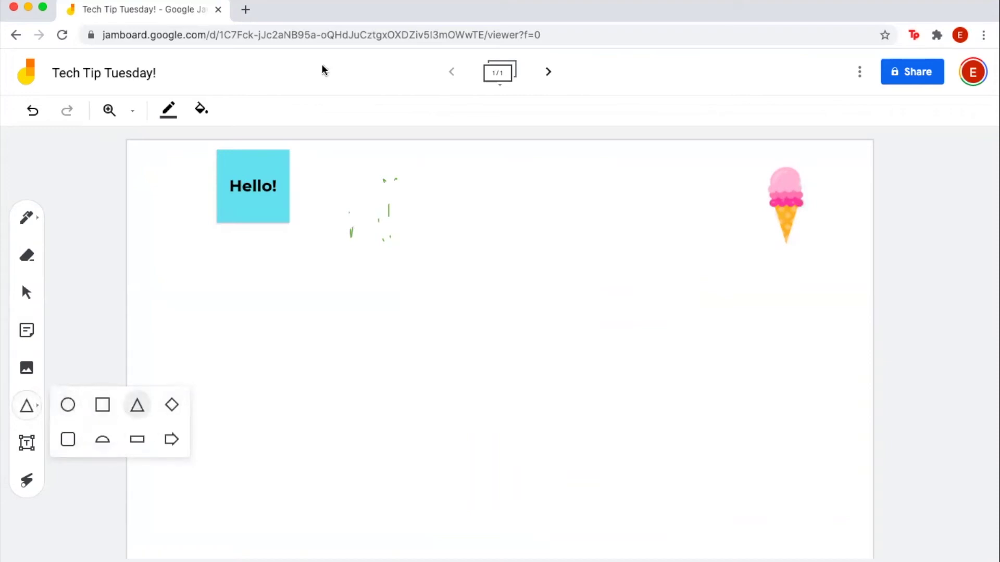
pyautogui.moveTo(748, 155)
pyautogui.mouseDown()
pyautogui.moveTo(836, 263)
pyautogui.moveTo(823, 240)
pyautogui.moveTo(795, 314)
pyautogui.mouseUp()
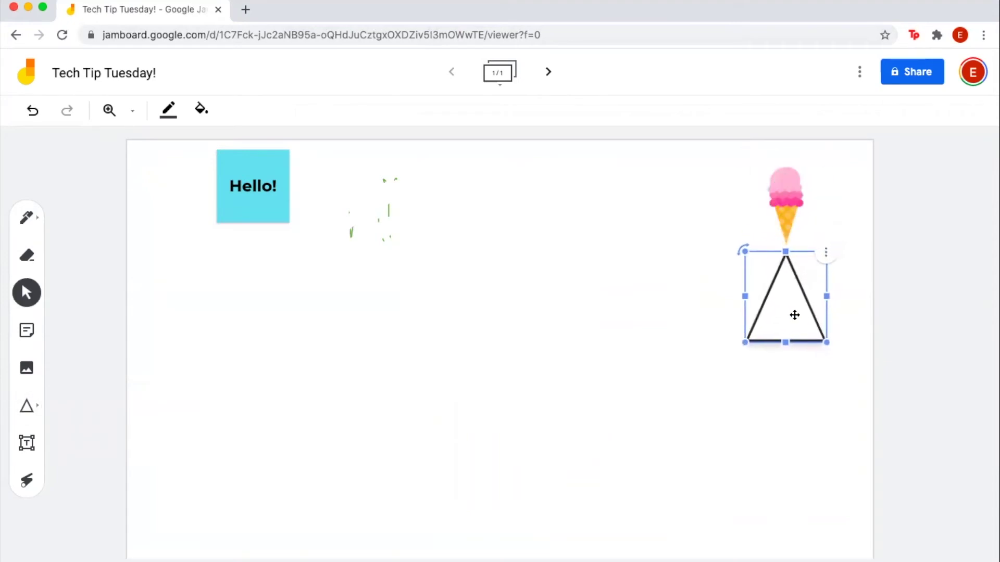
pyautogui.click(756, 414)
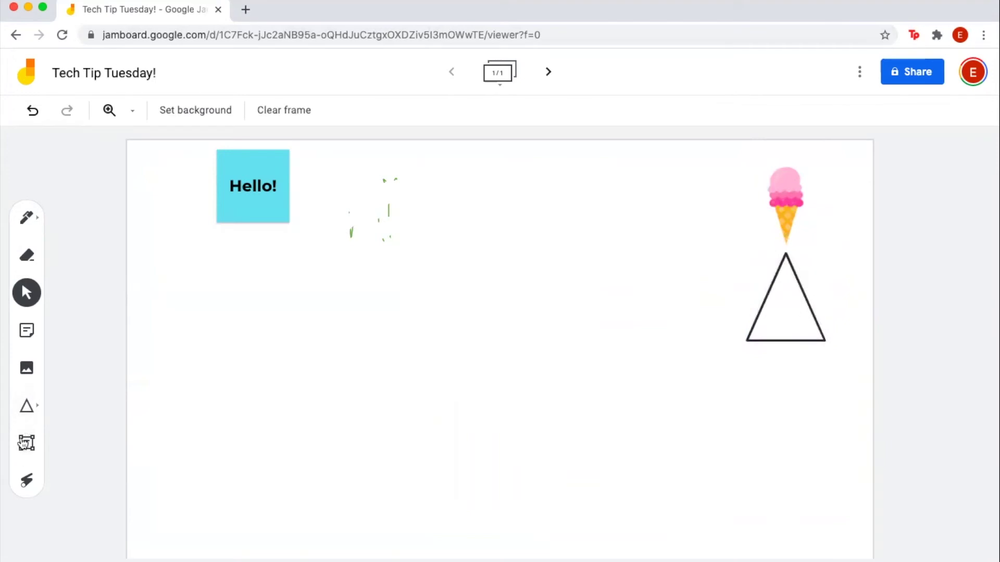
# Add a text box reading "hello students!" below the sticky note
pyautogui.click(24, 443)
pyautogui.click(150, 279)
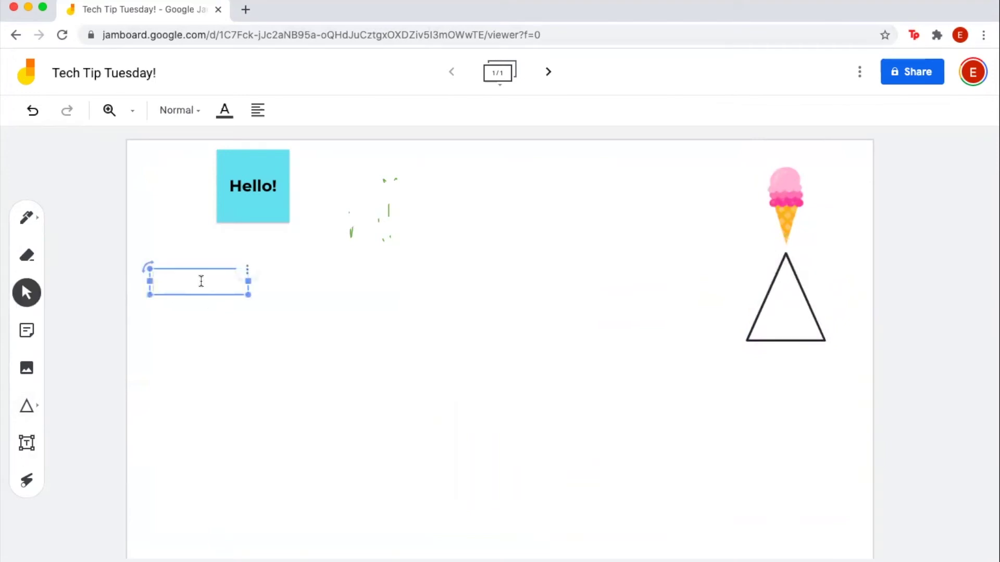
pyautogui.write('hello students!')
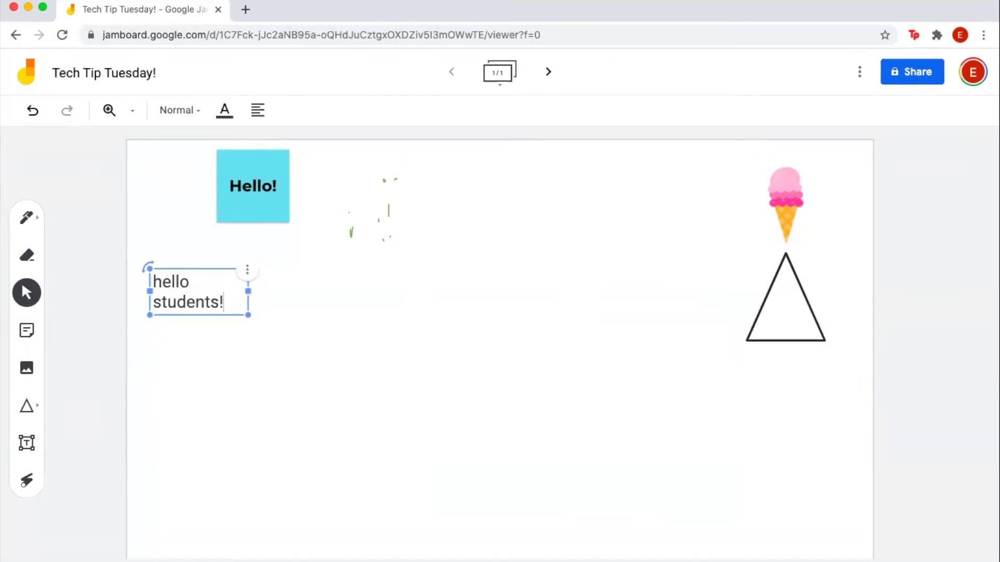
pyautogui.click(260, 352)
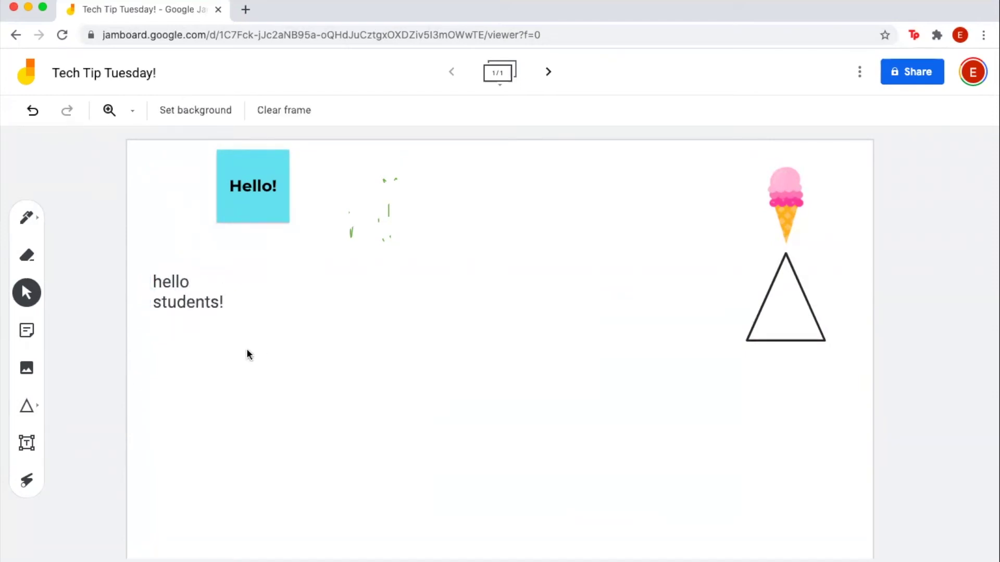
# Point out the "Hello!" sticky note with the laser tool
pyautogui.click(27, 482)
pyautogui.moveTo(308, 192)
pyautogui.mouseDown()
pyautogui.moveTo(218, 156)
pyautogui.moveTo(251, 241)
pyautogui.moveTo(220, 157)
pyautogui.moveTo(210, 208)
pyautogui.mouseUp()
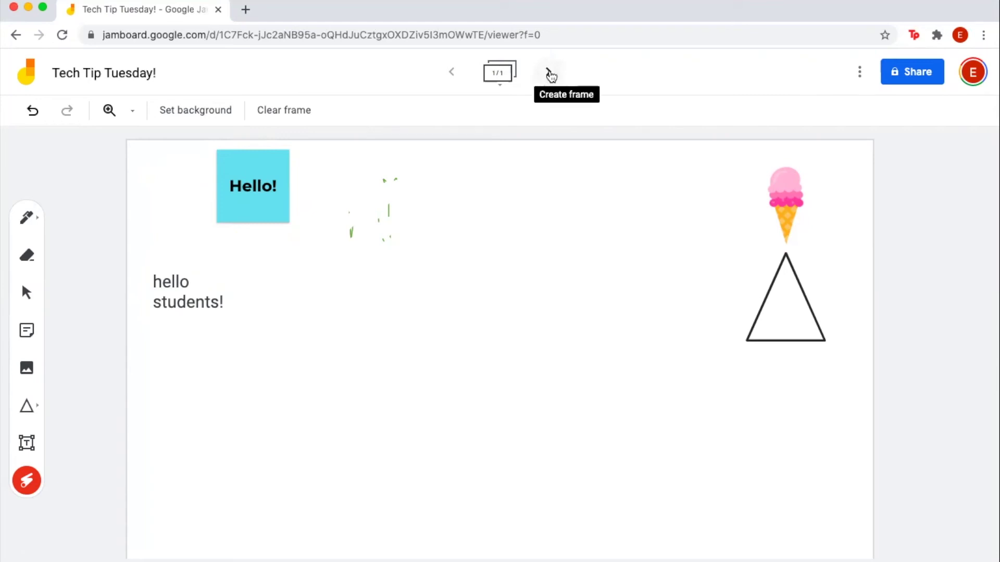
# Create two new blank frames after the first one
pyautogui.click(549, 74)
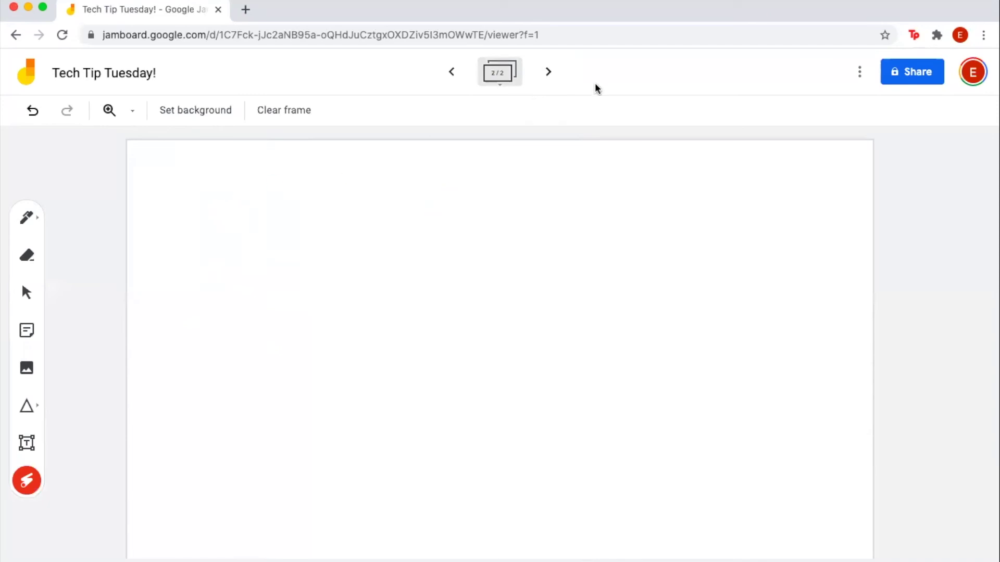
pyautogui.click(549, 72)
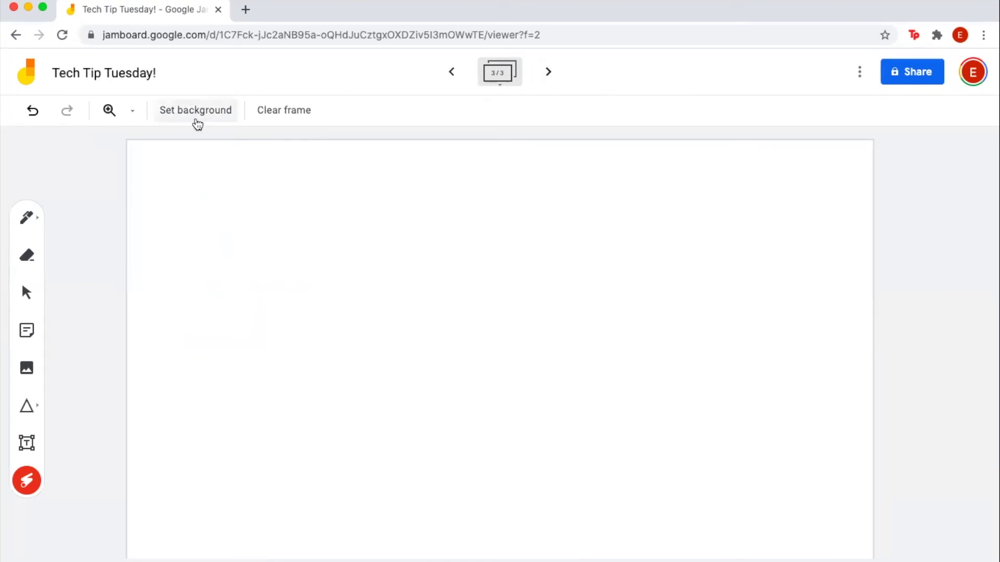
# Try the dotted, lined and graph-paper backgrounds in turn on the third frame
pyautogui.click(195, 115)
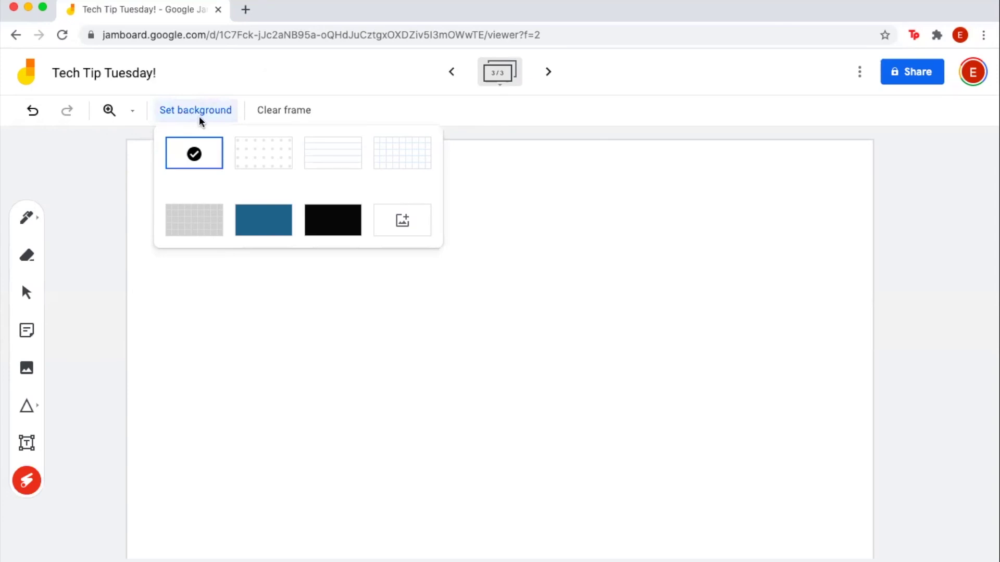
pyautogui.click(260, 149)
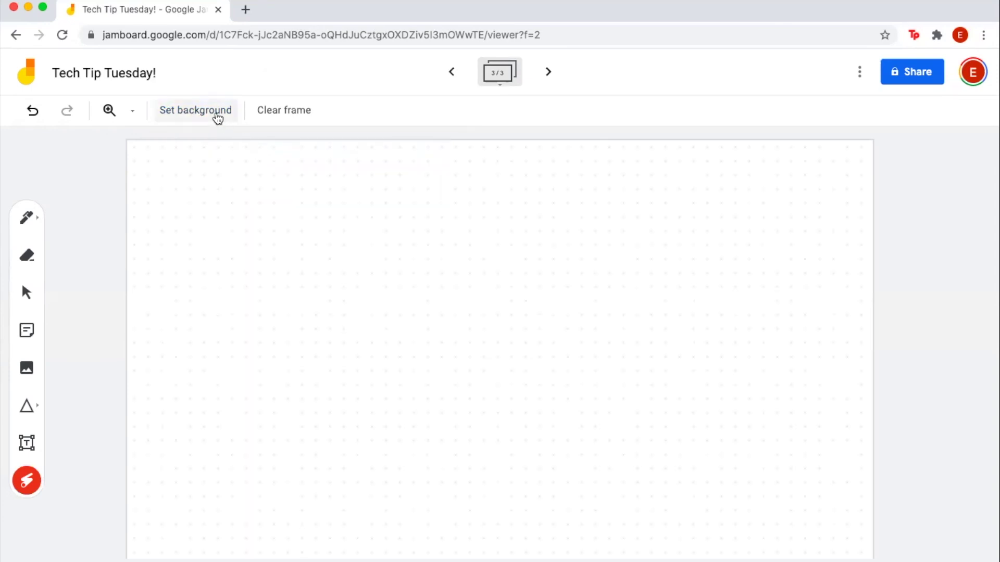
pyautogui.click(216, 116)
pyautogui.click(334, 148)
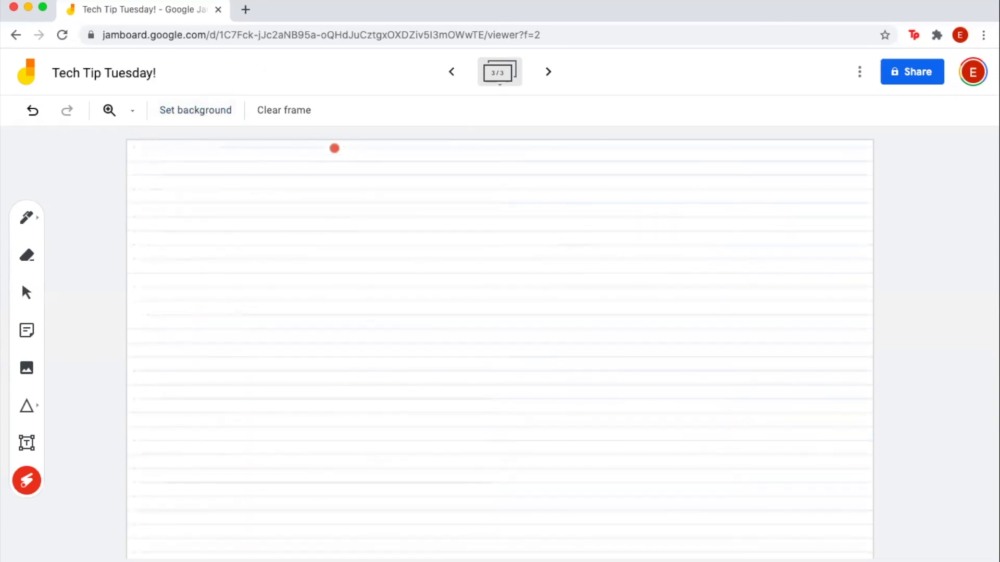
pyautogui.click(219, 113)
pyautogui.click(397, 147)
# Set the third frame's background to solid blue and clear the frame's contents
pyautogui.click(211, 116)
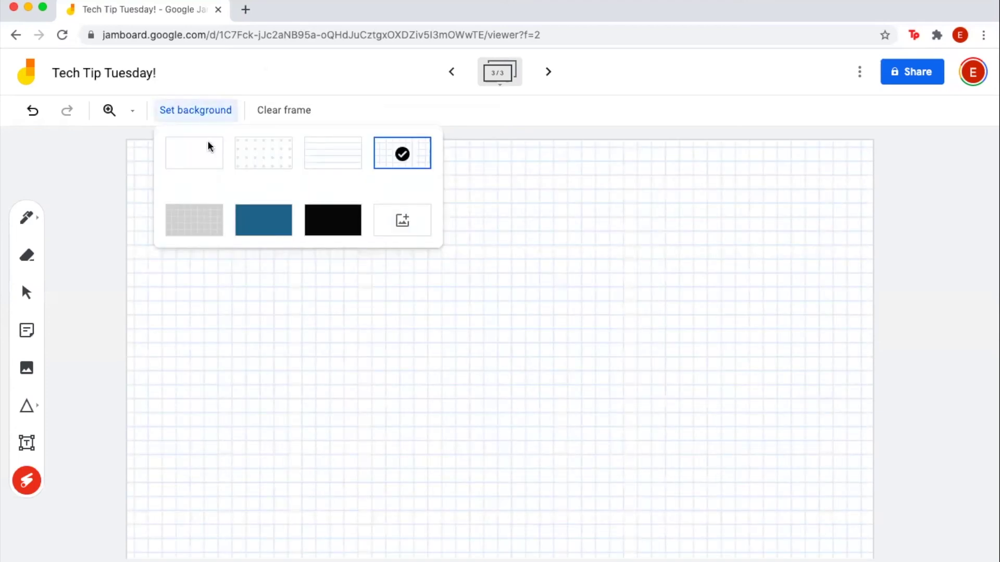
pyautogui.click(270, 220)
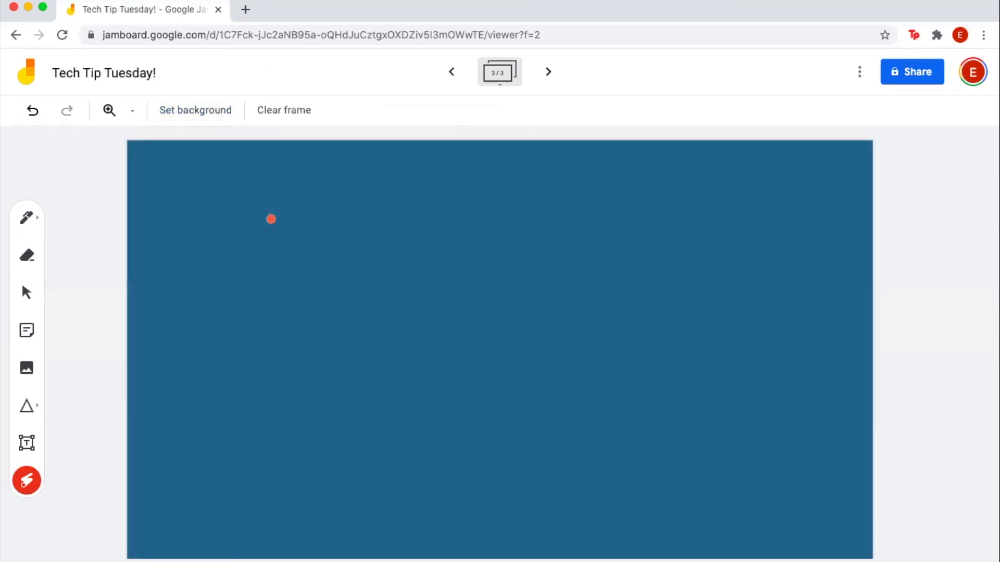
pyautogui.click(289, 114)
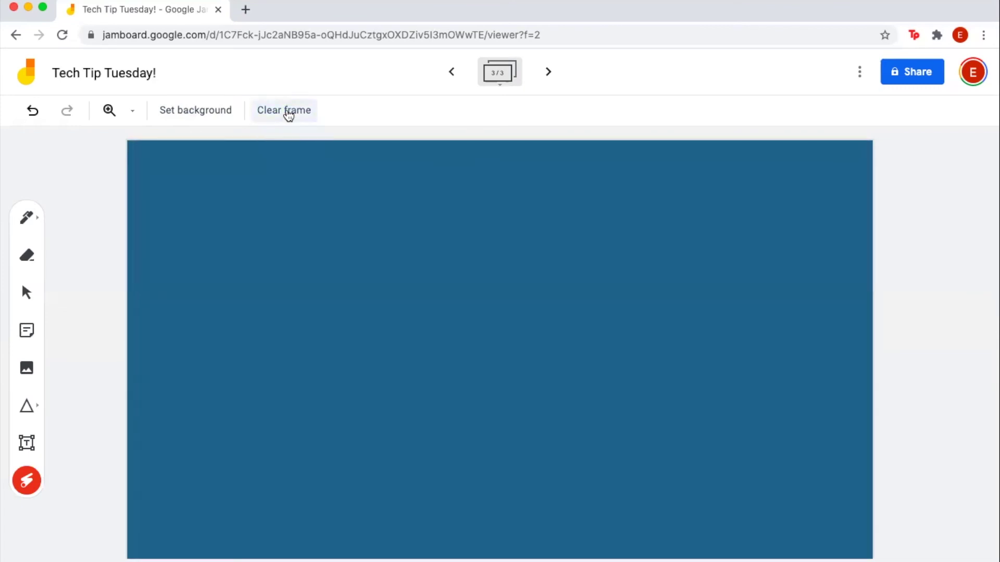
# Go back to the first frame with the sticky note, ice cream image and triangle
pyautogui.click(450, 73)
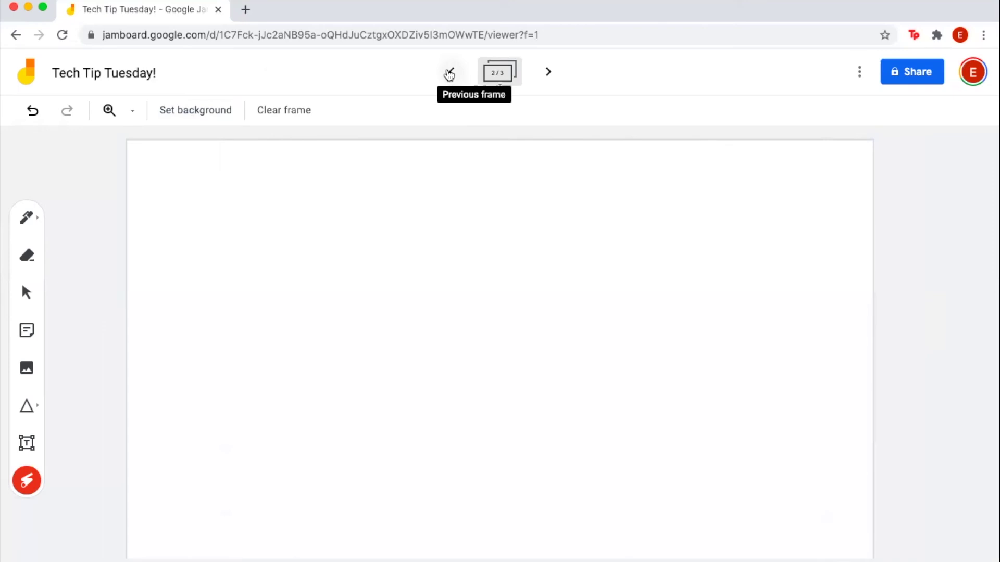
pyautogui.click(449, 74)
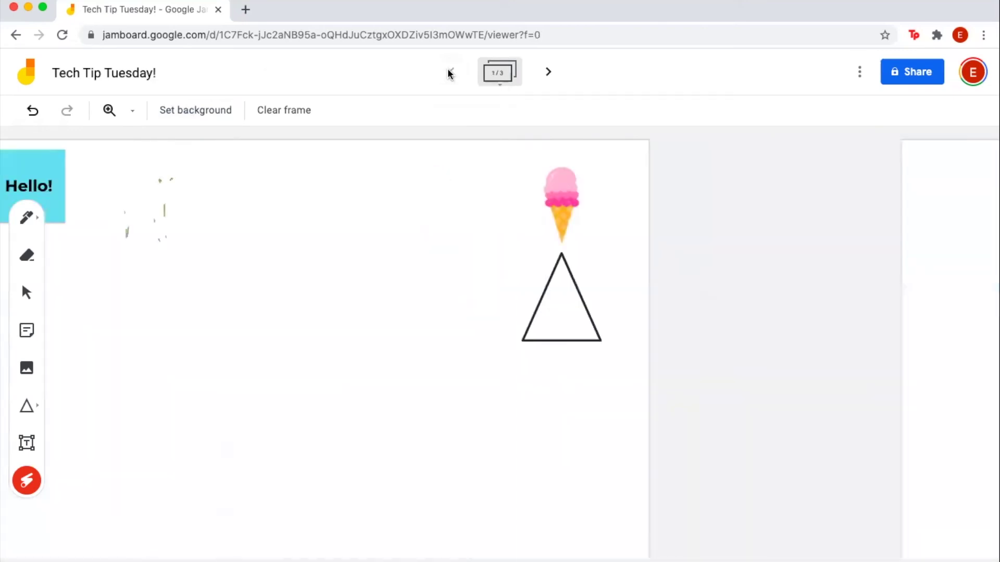